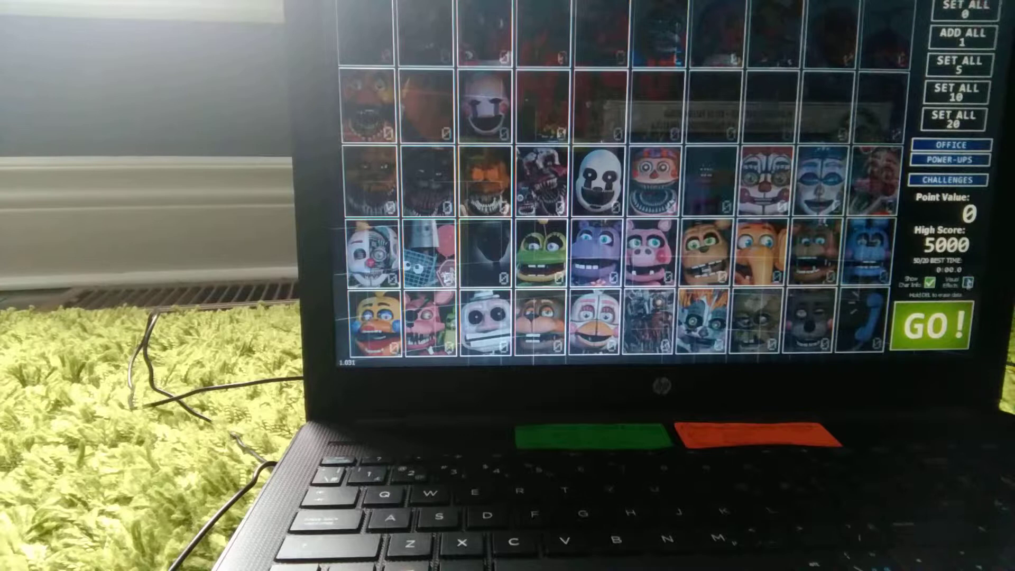
Step: Look at the office choices and return to the roster settings without changing the office
left_click(985, 151)
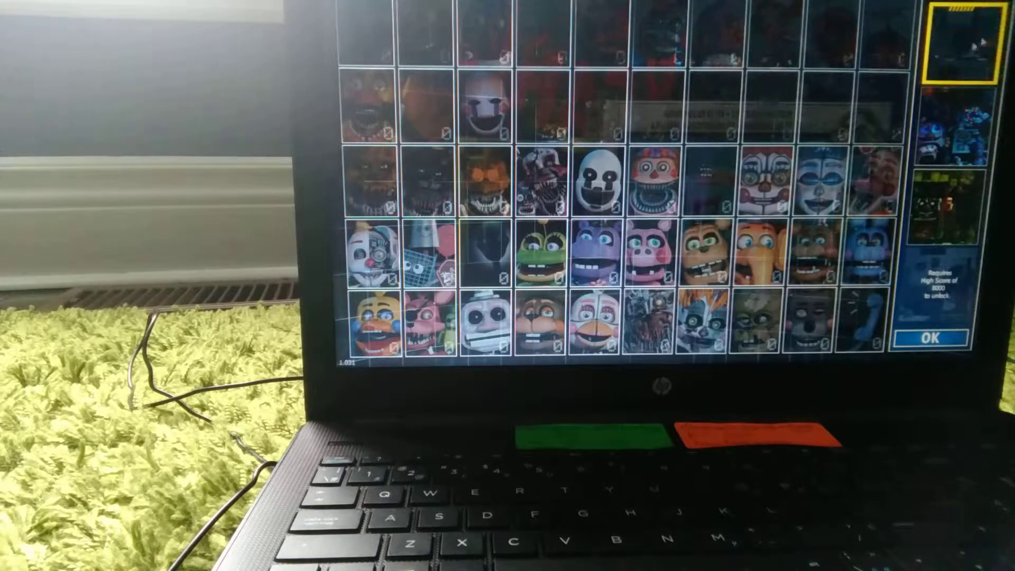
left_click(920, 340)
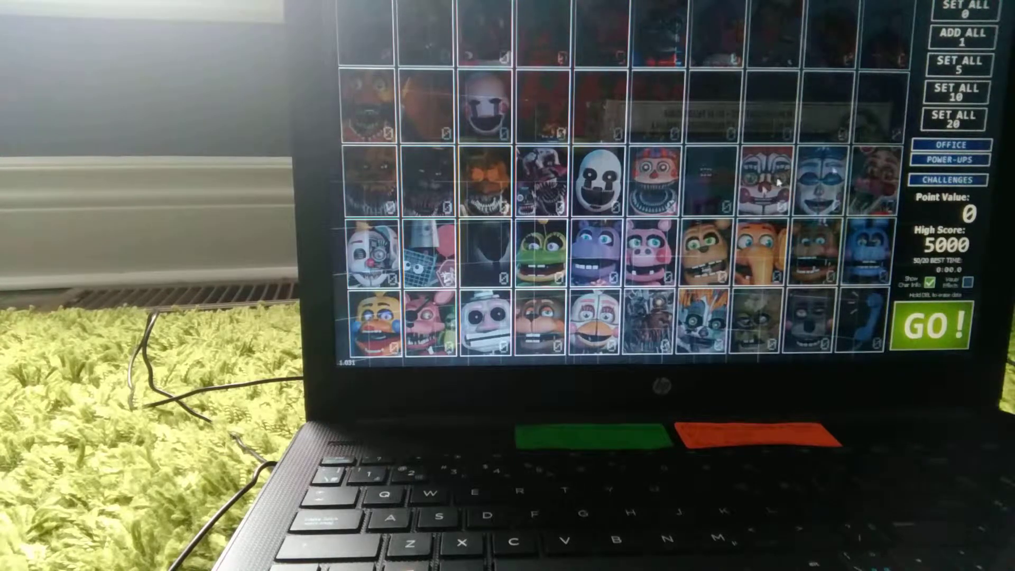
mouse_move(543, 106)
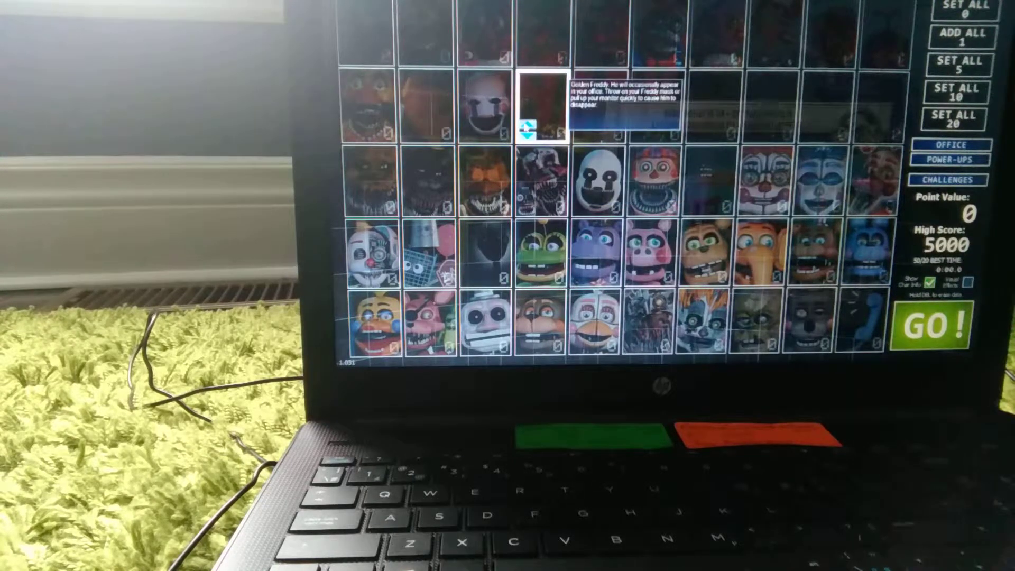
Step: Activate Golden Freddy at a raised level for 200 points and start the night
left_click(528, 125)
left_click(527, 121)
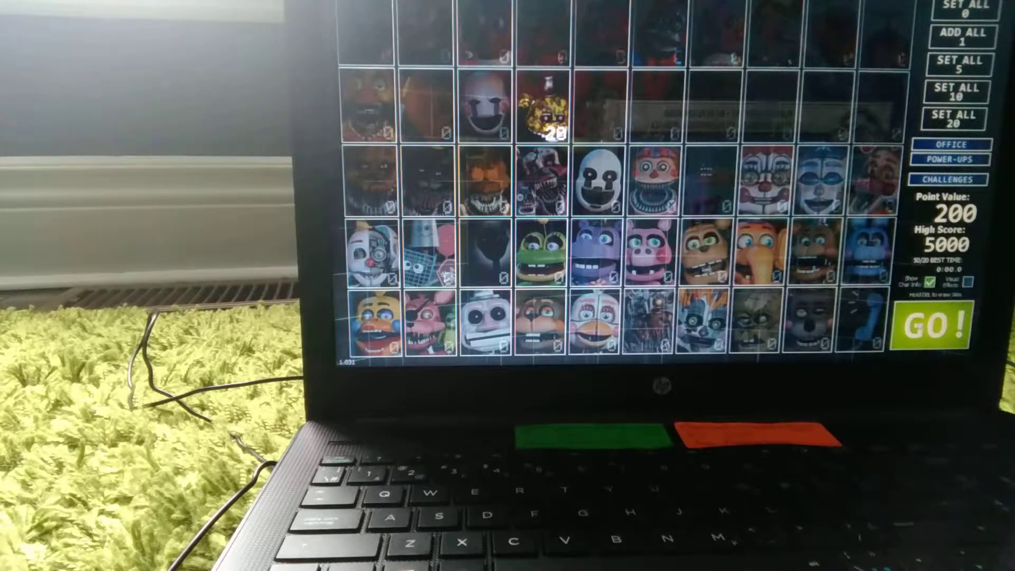
left_click(931, 325)
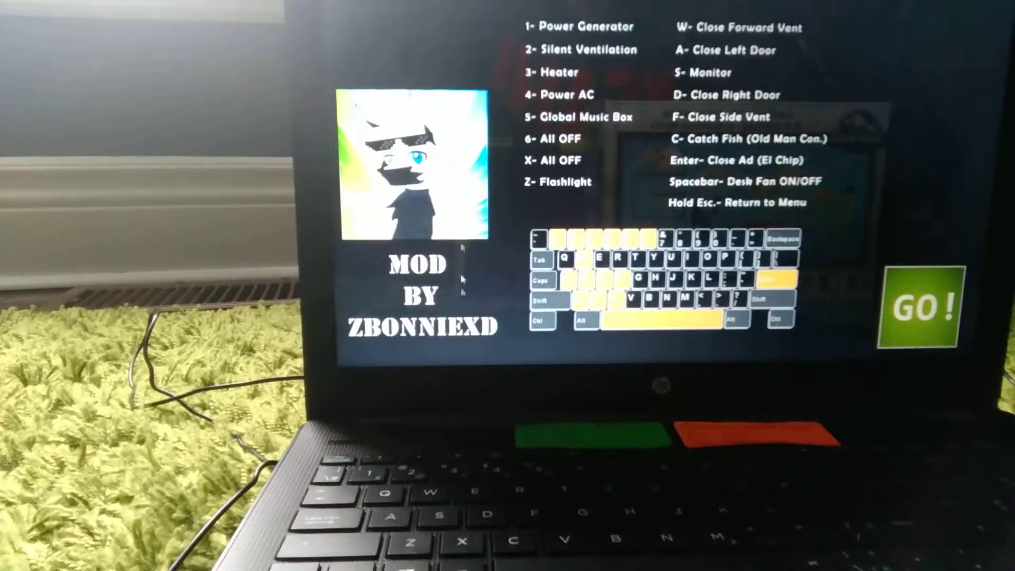
Step: Begin the night from the controls screen and play in the office until the jumpscare ends it
left_click(944, 321)
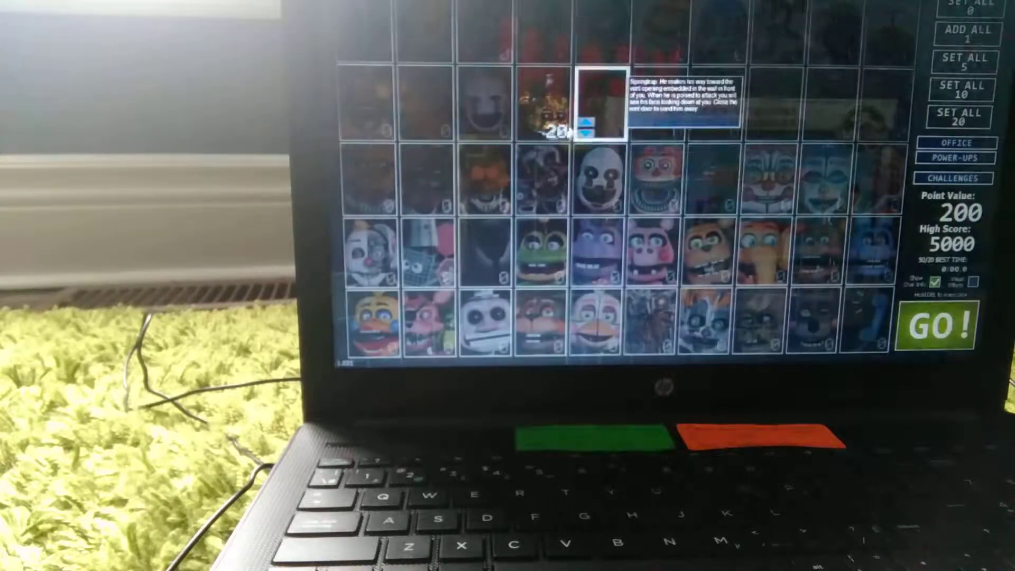
Step: Drop Springtrap to 0 and activate three animatronics at level 20, including Old Man Consequences and Helpy, for 600 points
left_click(586, 132)
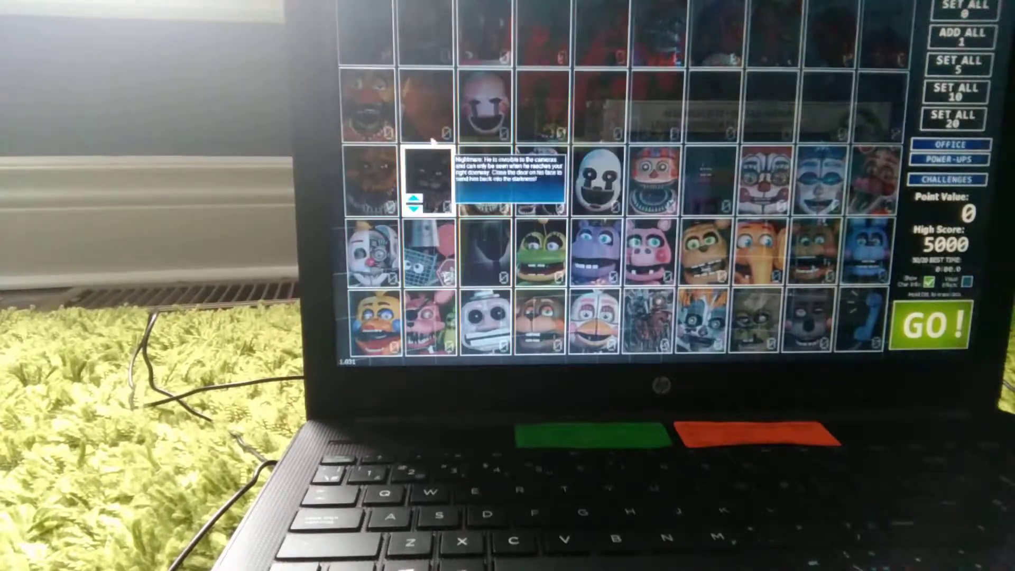
left_click(412, 124)
left_click(412, 124)
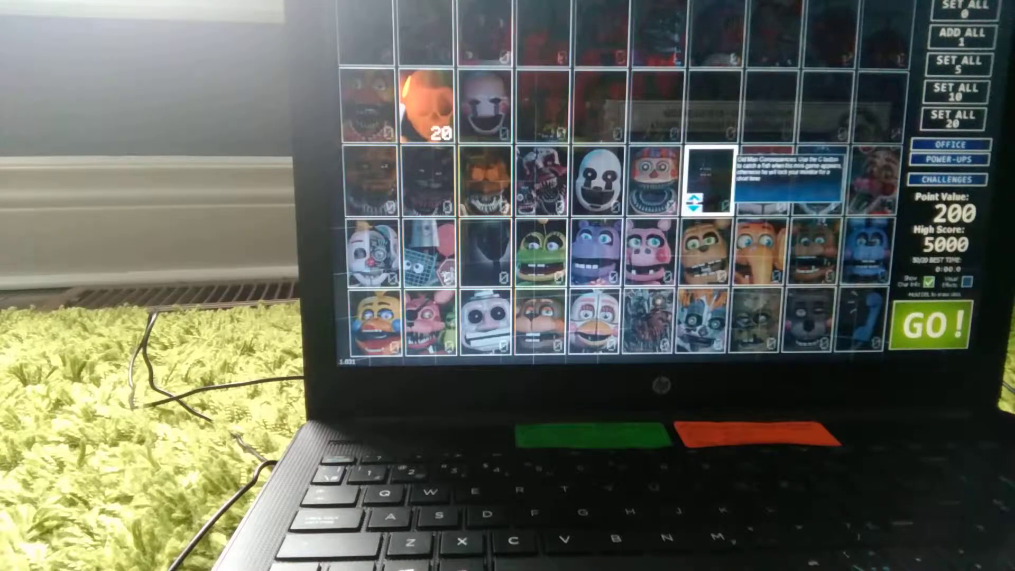
left_click(694, 199)
left_click(693, 198)
left_click(694, 199)
left_click(694, 198)
left_click(693, 198)
left_click(694, 198)
left_click(694, 198)
left_click(694, 199)
left_click(694, 199)
left_click(694, 198)
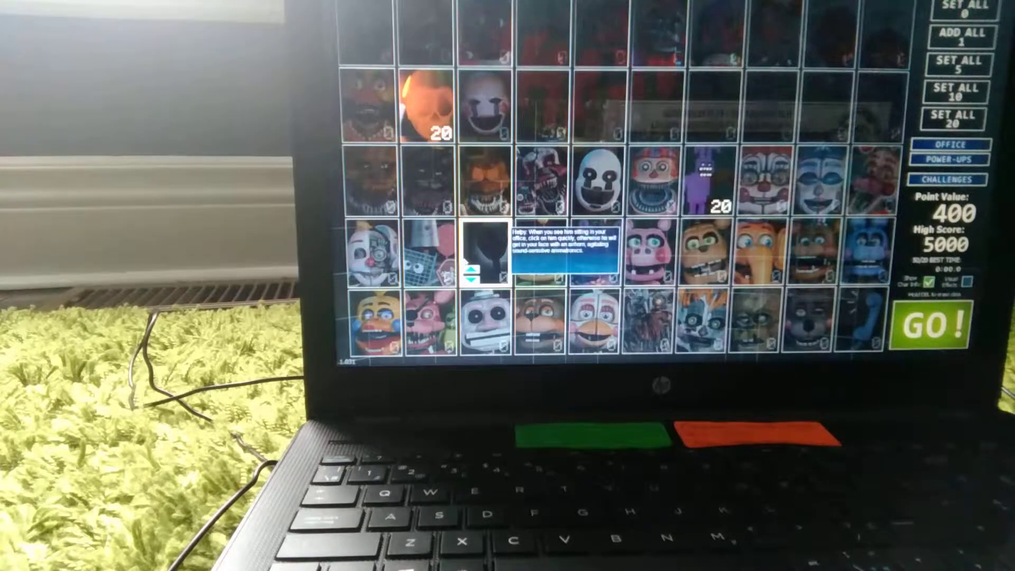
left_click(471, 268)
left_click(471, 268)
left_click(471, 269)
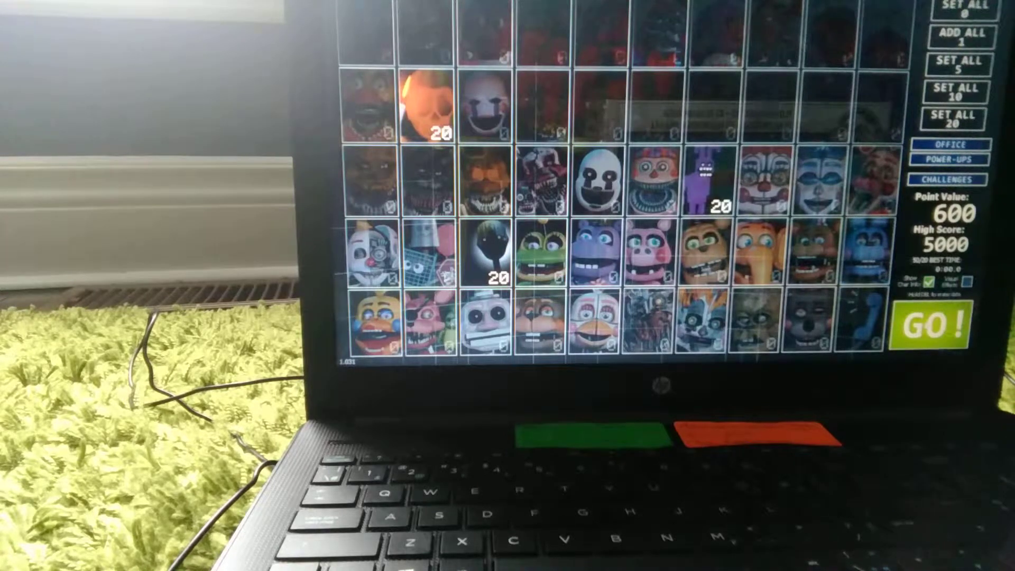
Step: Start the night with the new 600-point roster
left_click(935, 325)
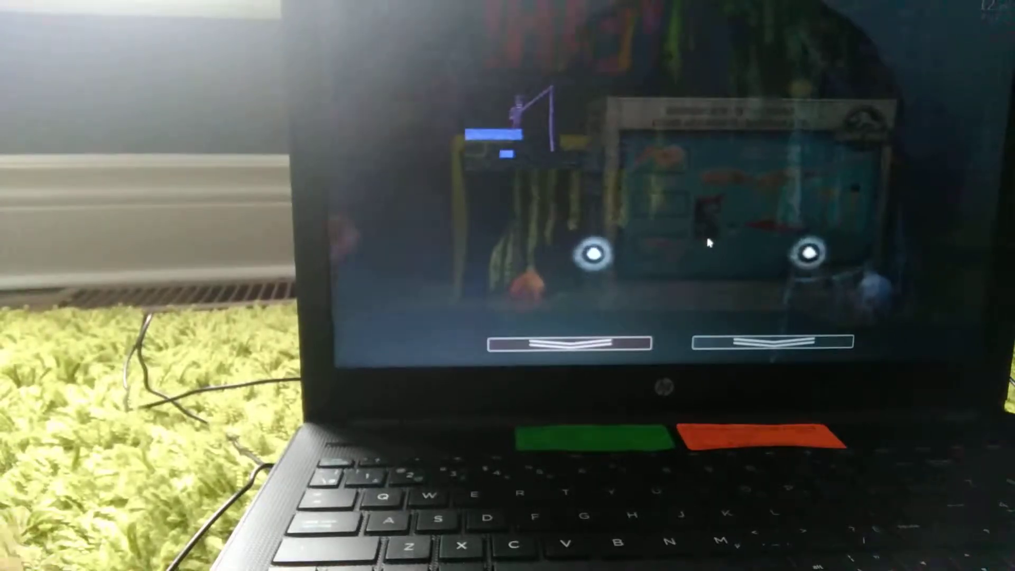
Step: Leave the fishing game, flash the Freddy mask, and briefly check another camera room on the monitor
key("c")
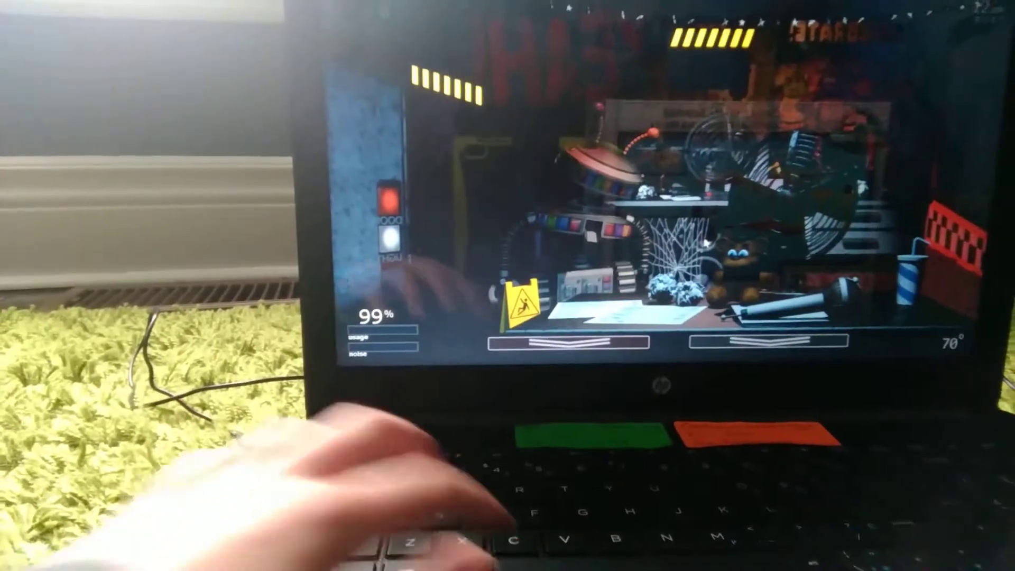
key("z")
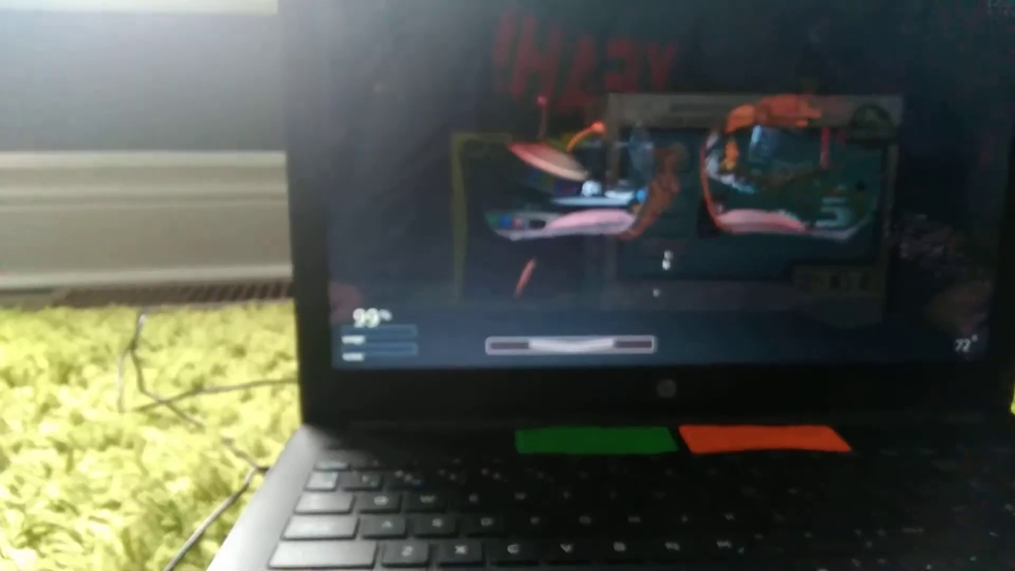
key("z")
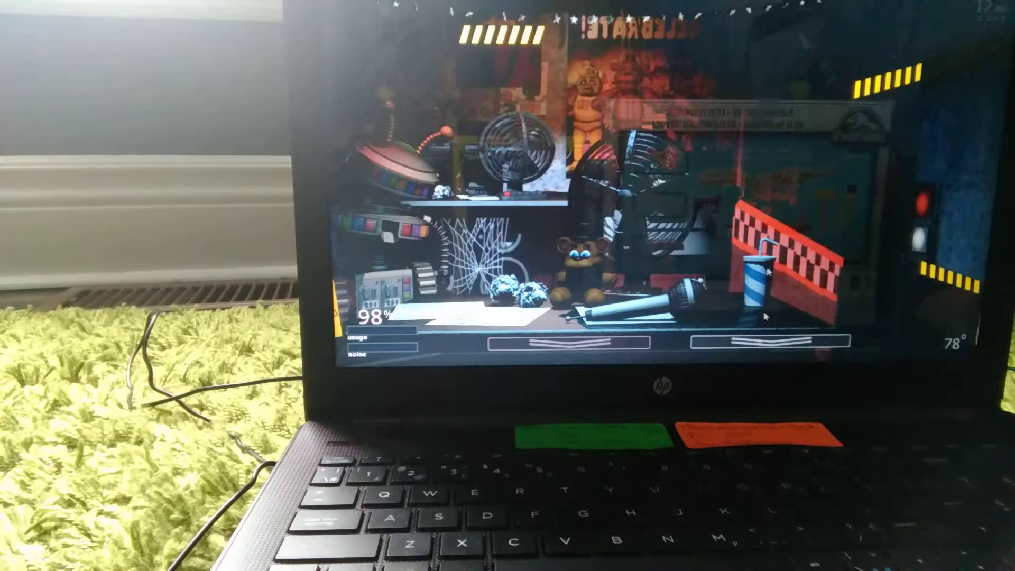
key("c")
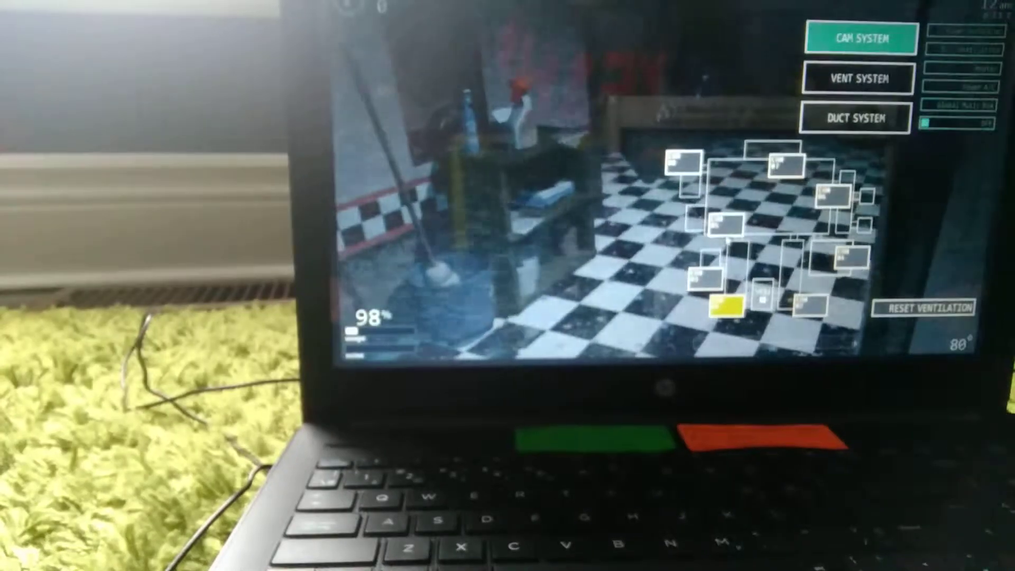
left_click(725, 224)
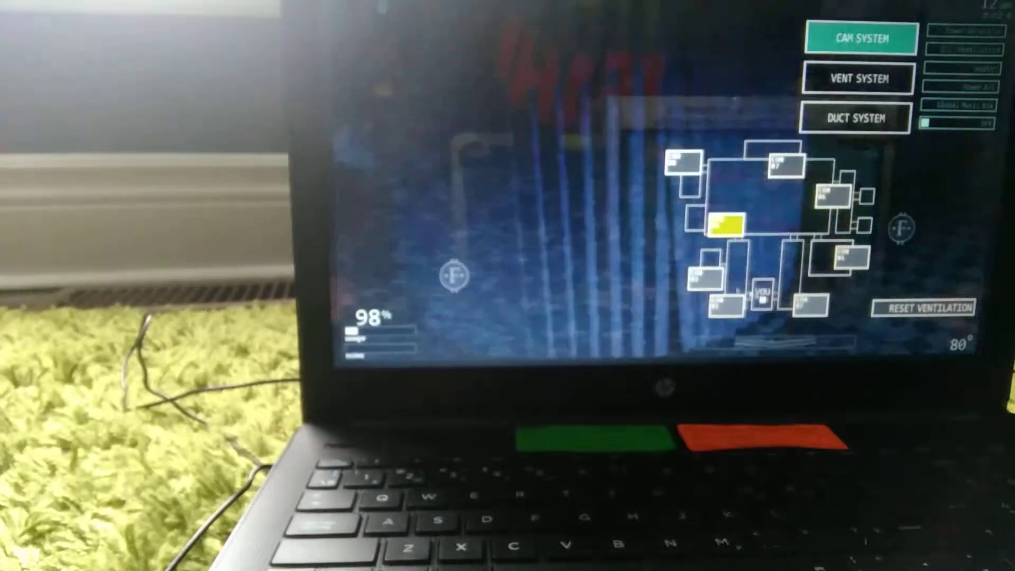
key("c")
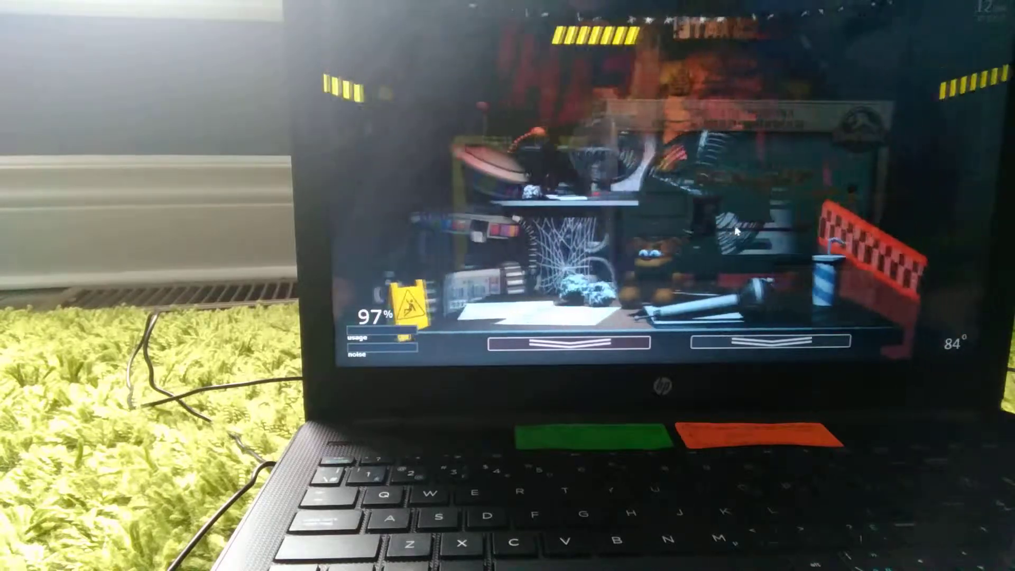
key("c")
key("c")
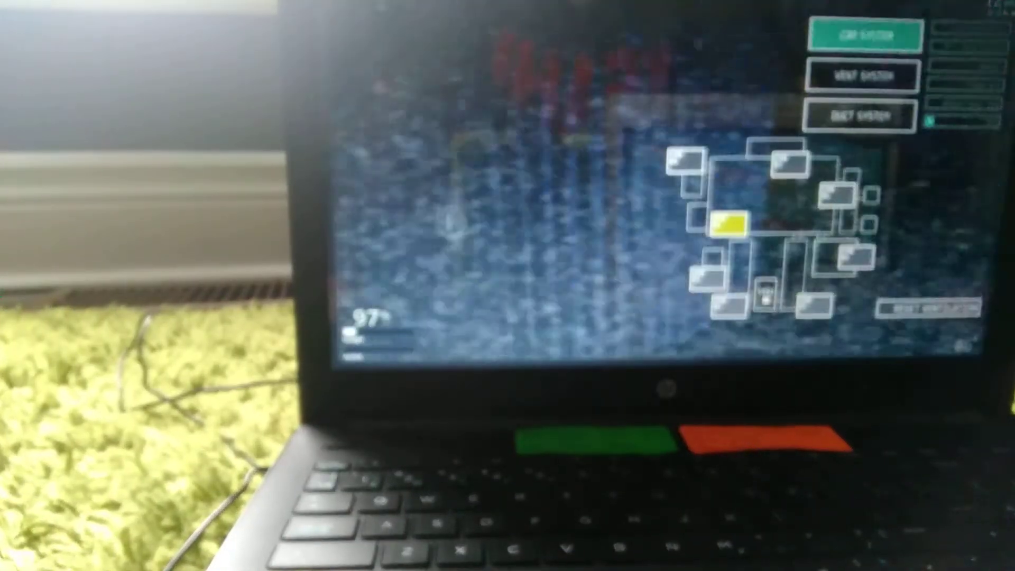
key("c")
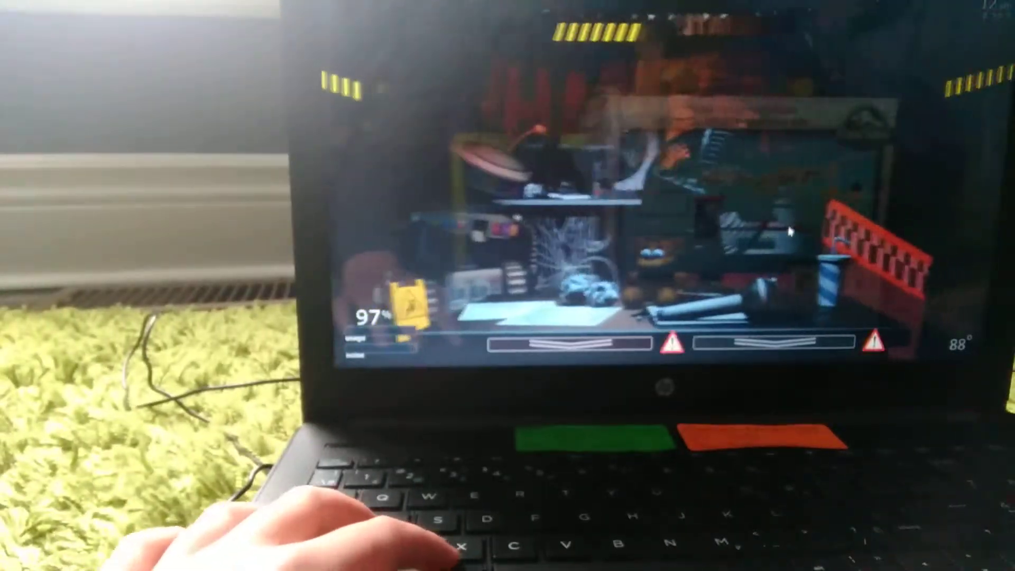
key("c")
key("c")
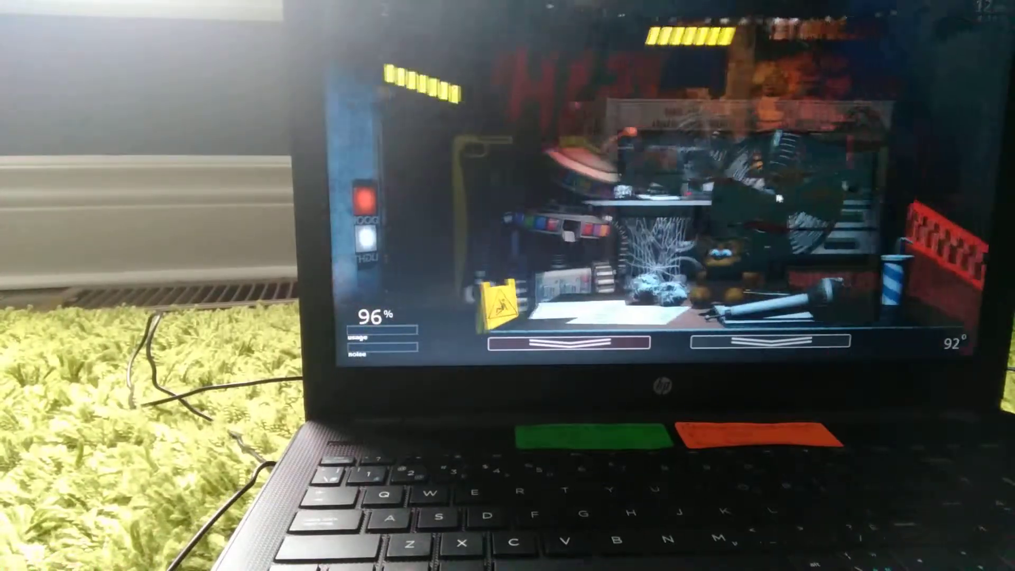
Step: Look left in the office, then cycle through CAM 07, another feed and the checkered-floor room on the monitor
key("f")
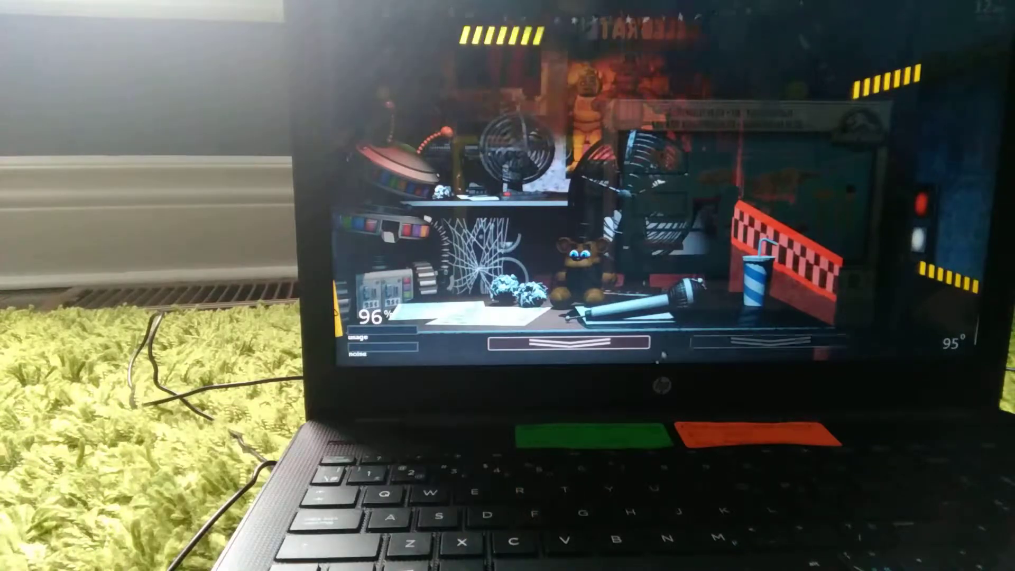
key("c")
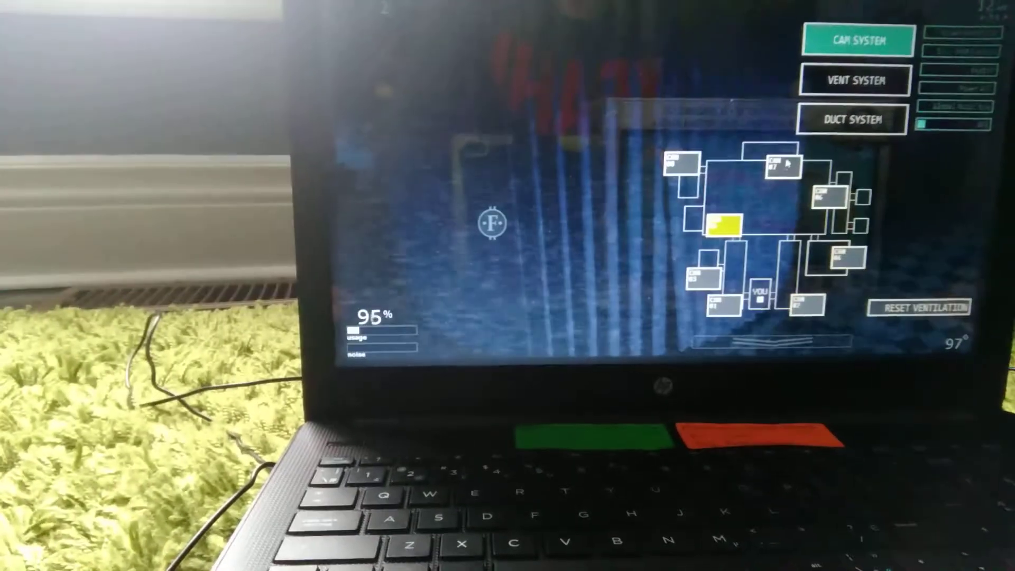
left_click(786, 164)
left_click(683, 163)
left_click(723, 225)
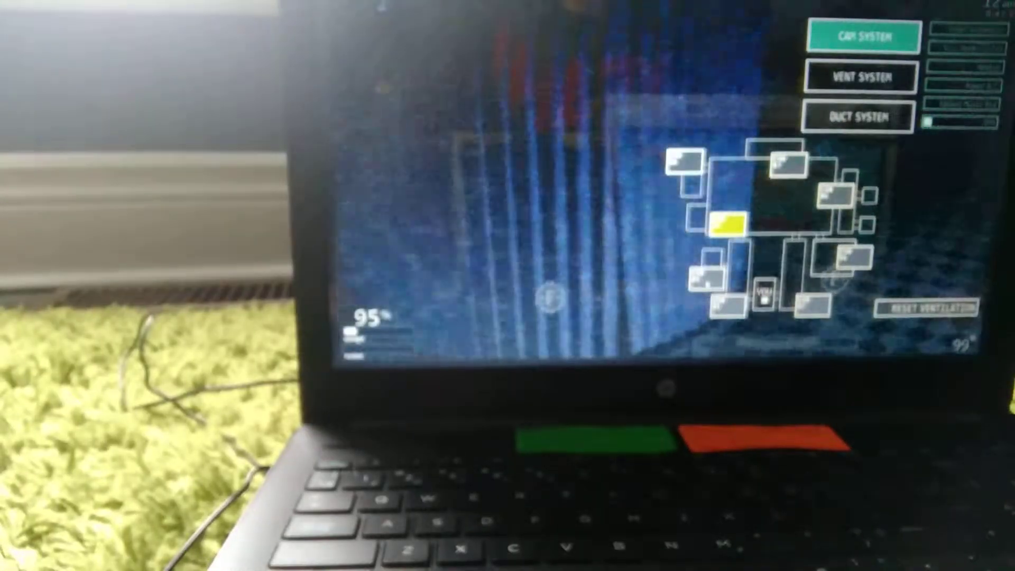
left_click(727, 304)
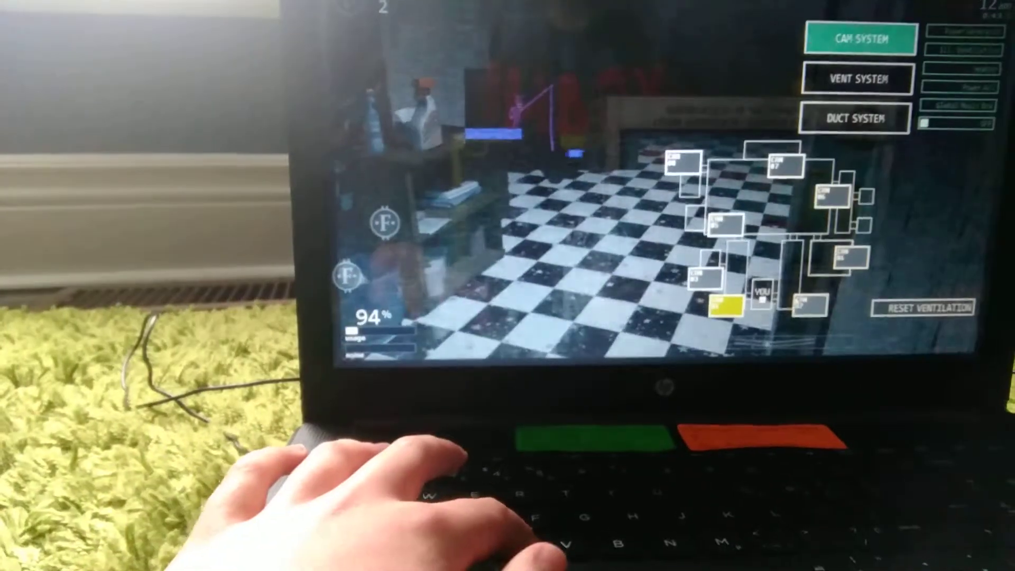
key("c")
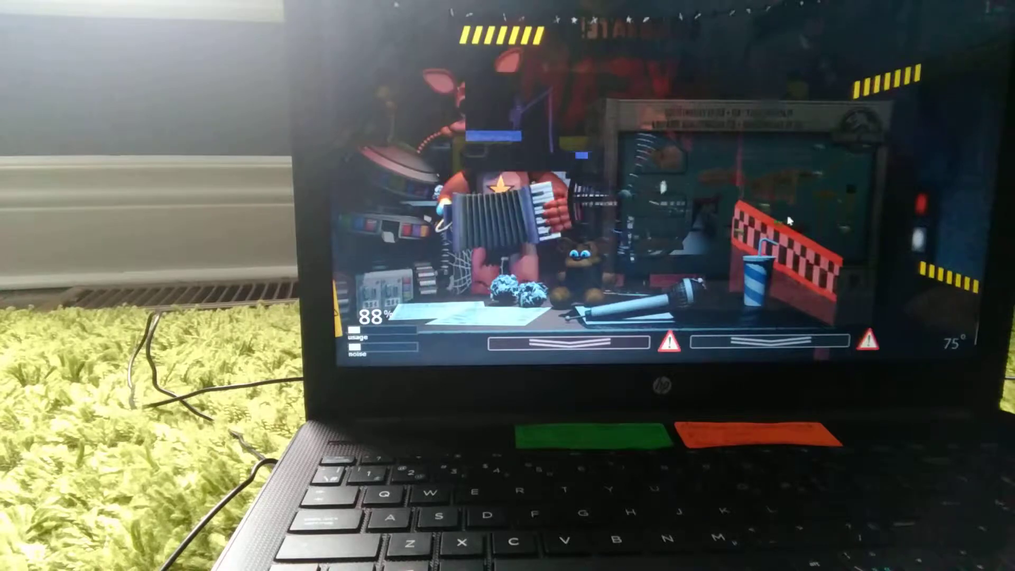
Step: Toggle the monitor and take Rockstar Foxy's power bonus offer
key("s")
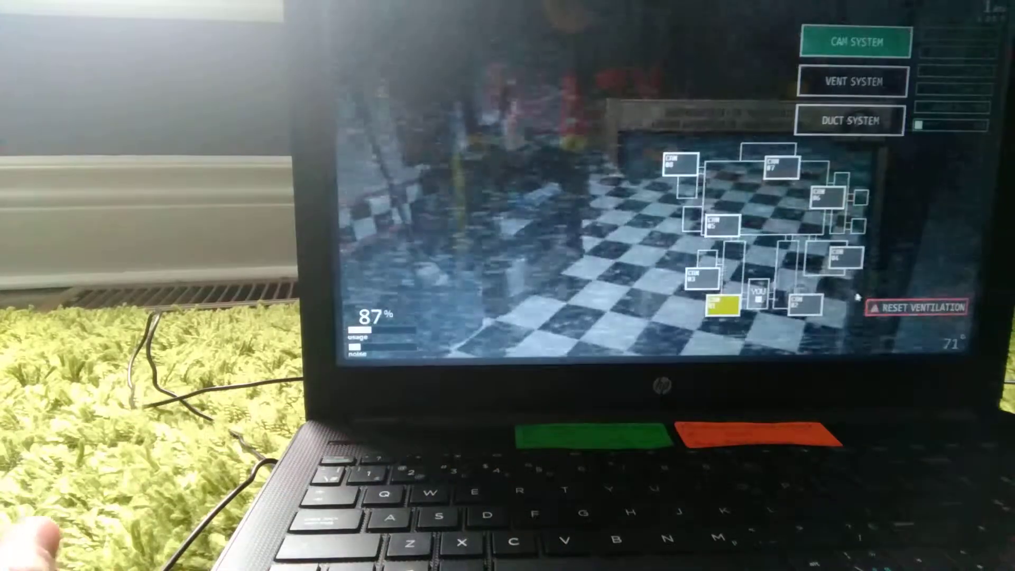
key("s")
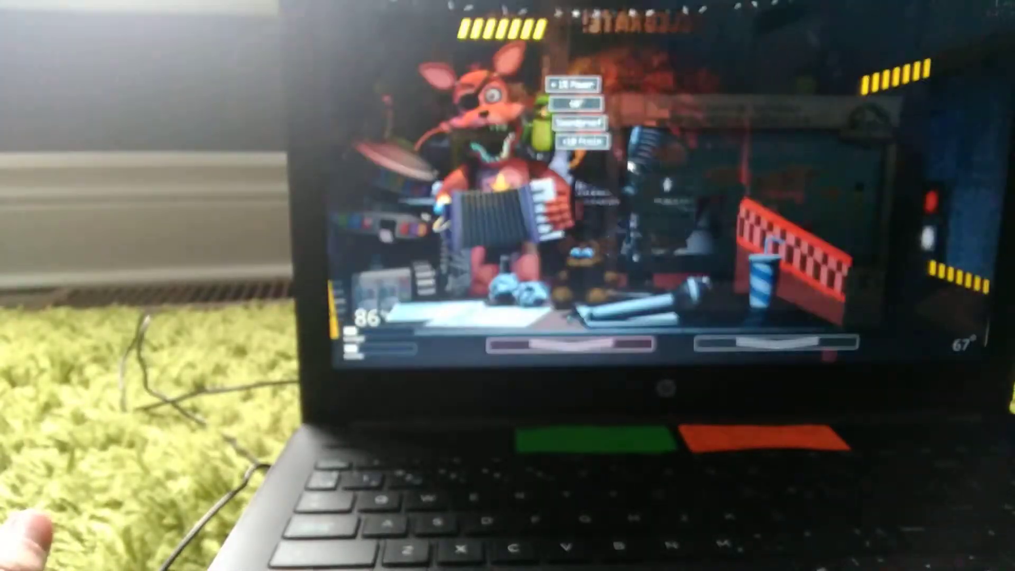
left_click(666, 84)
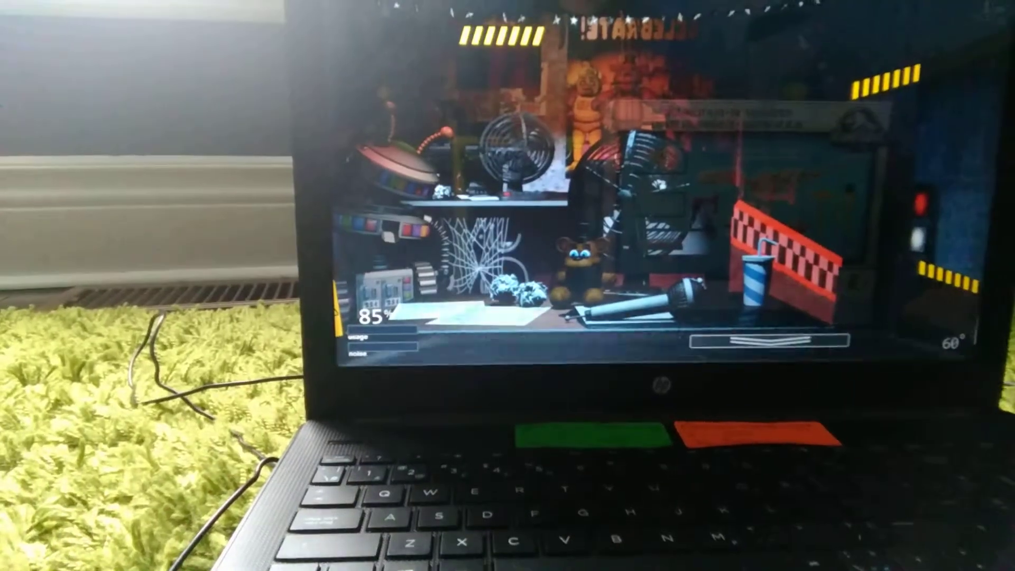
key("s")
key("s")
key("s")
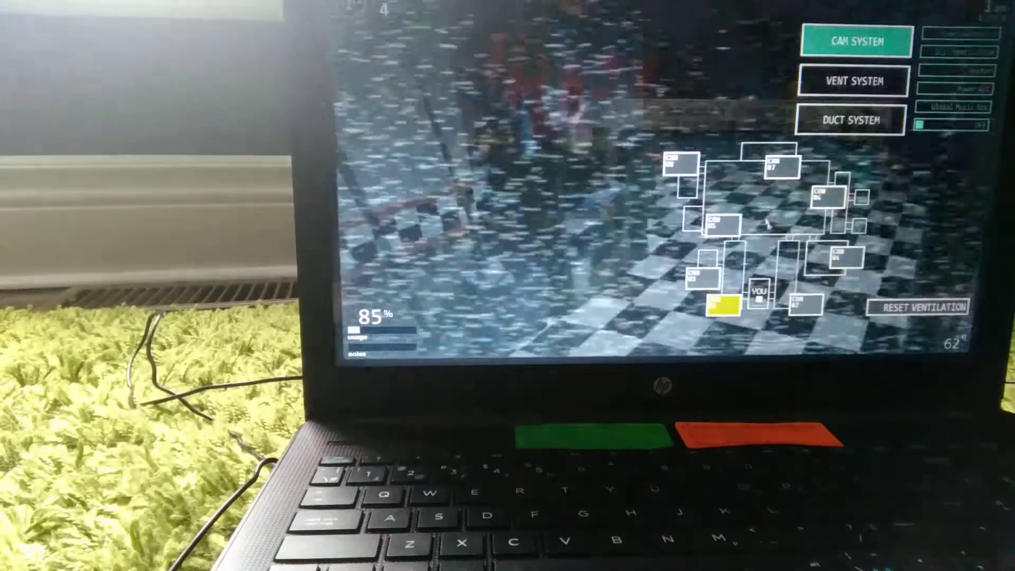
Step: Switch through the camera rooms, ending on the checkered-floor camera
left_click(785, 165)
left_click(725, 224)
left_click(726, 306)
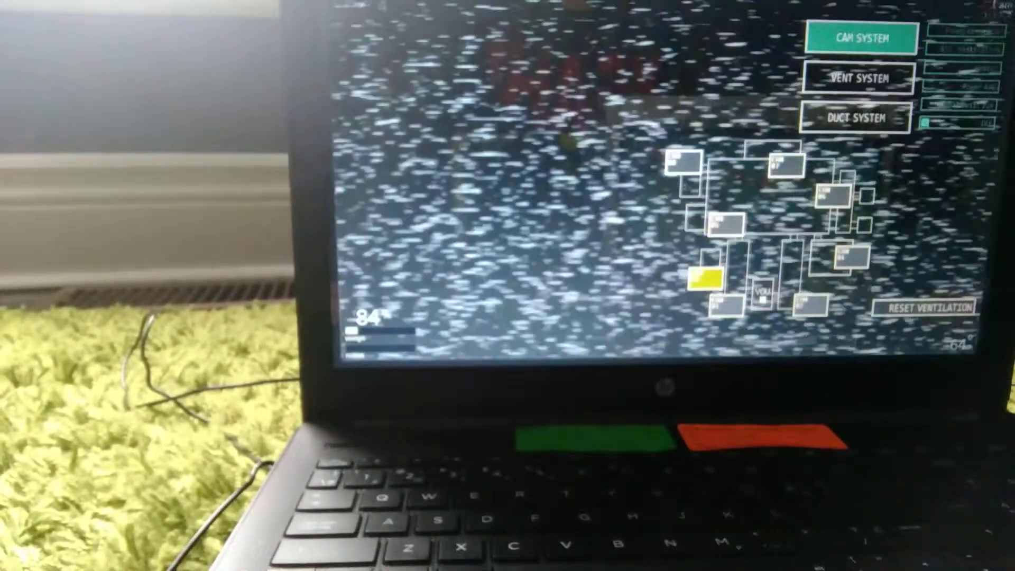